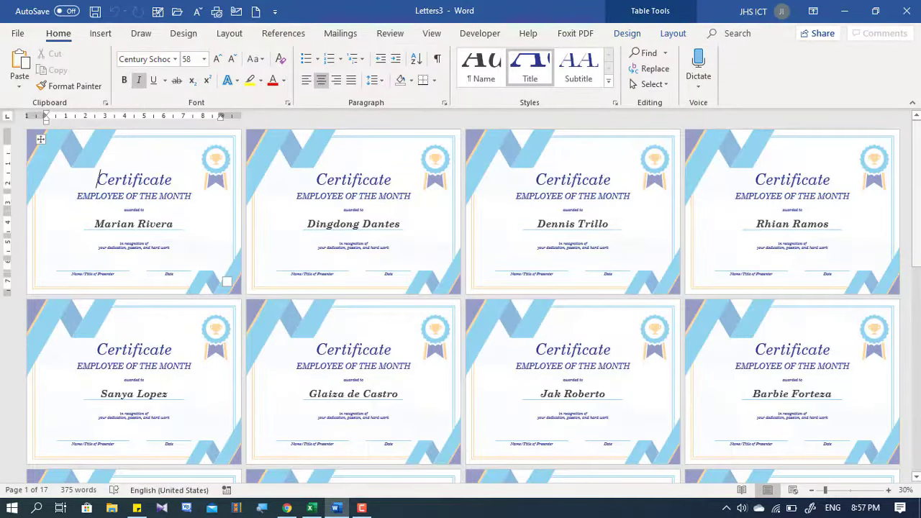
# Scroll through the merged document and clear its selection.
pyautogui.moveTo(914, 202); pyautogui.dragTo(914, 386)
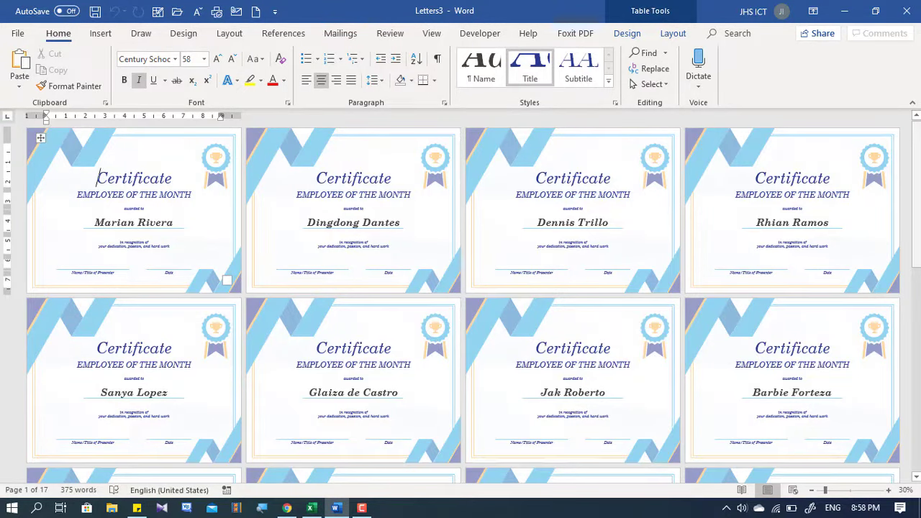
pyautogui.moveTo(916, 187)
pyautogui.mouseDown()
pyautogui.moveTo(904, 263)
pyautogui.moveTo(908, 170)
pyautogui.mouseUp()
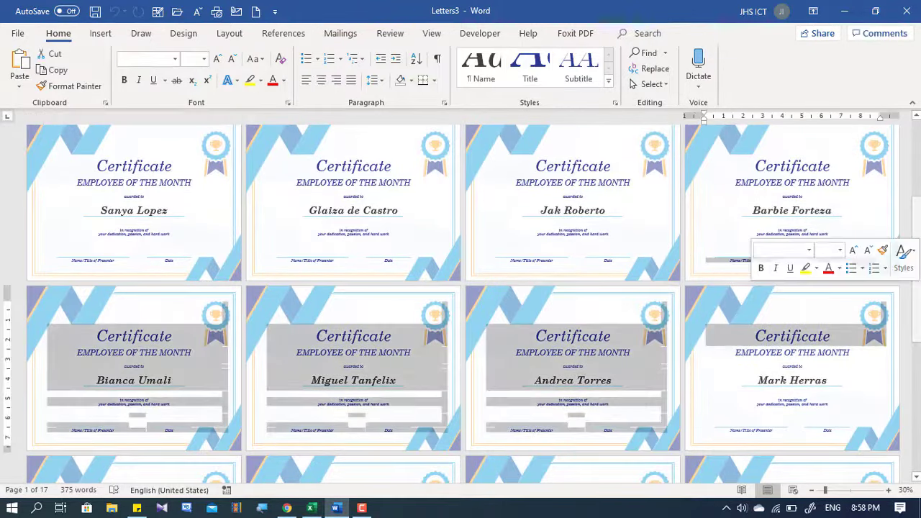
pyautogui.click(908, 170)
pyautogui.moveTo(913, 209); pyautogui.dragTo(907, 325)
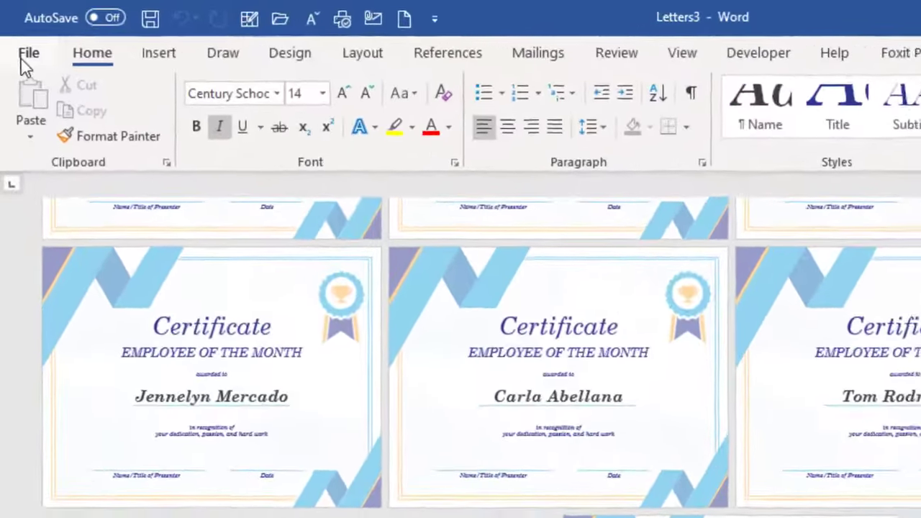
# Search the online templates for 'CERTIFICATE' from File > New.
pyautogui.click(17, 34)
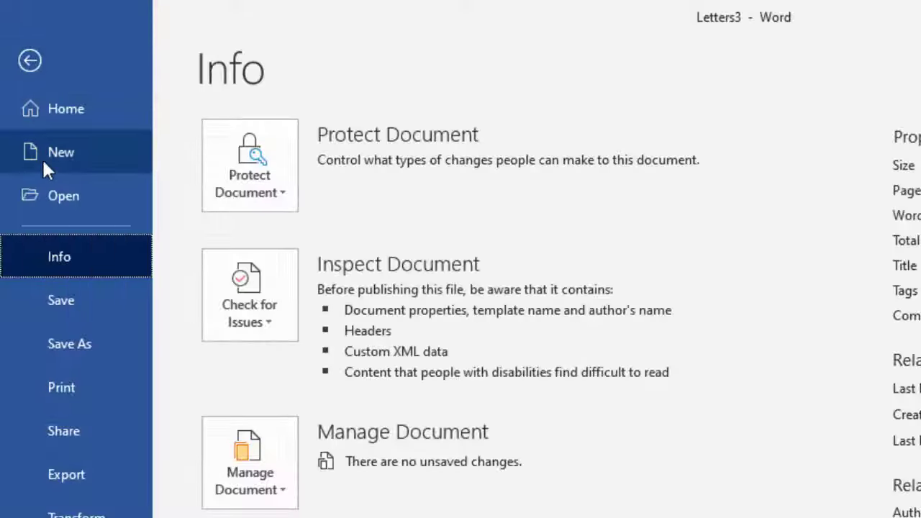
pyautogui.click(43, 160)
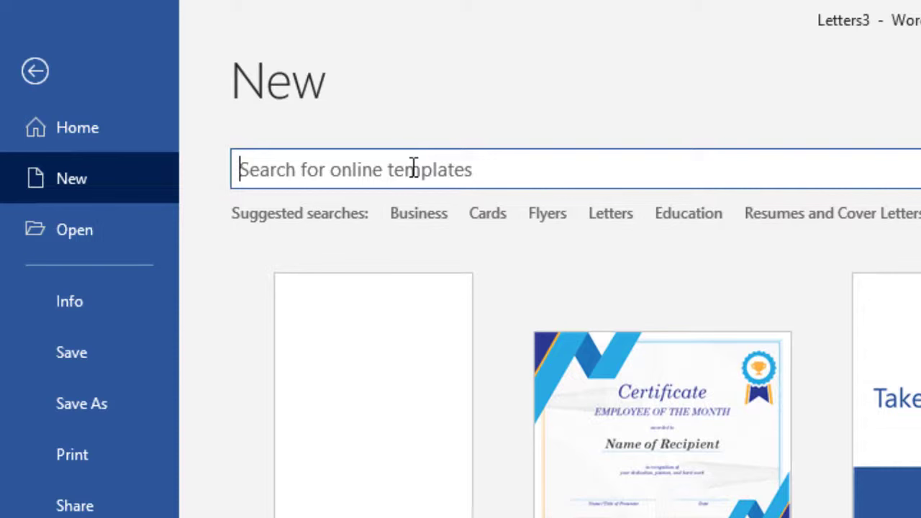
pyautogui.write('CER')
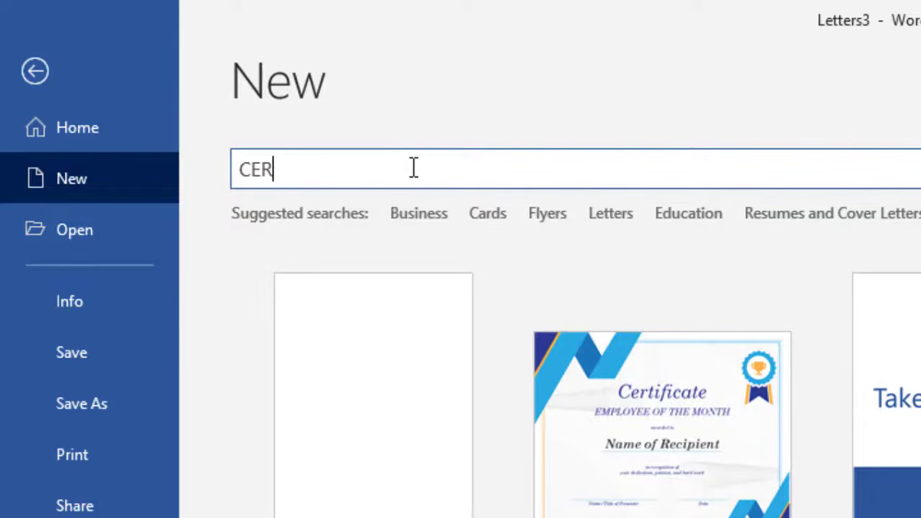
pyautogui.write('TIFU')
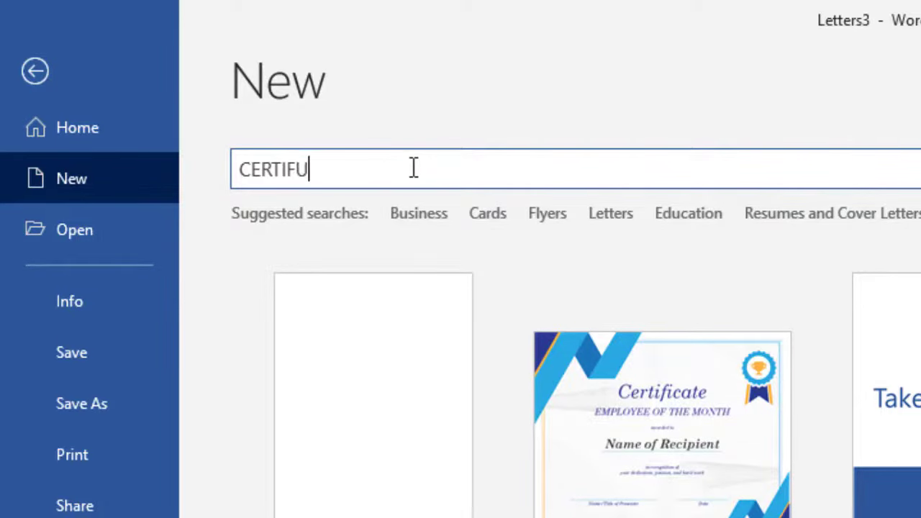
pyautogui.press('BackSpace')
pyautogui.write('ICAT')
pyautogui.write('E')
pyautogui.press('Return')
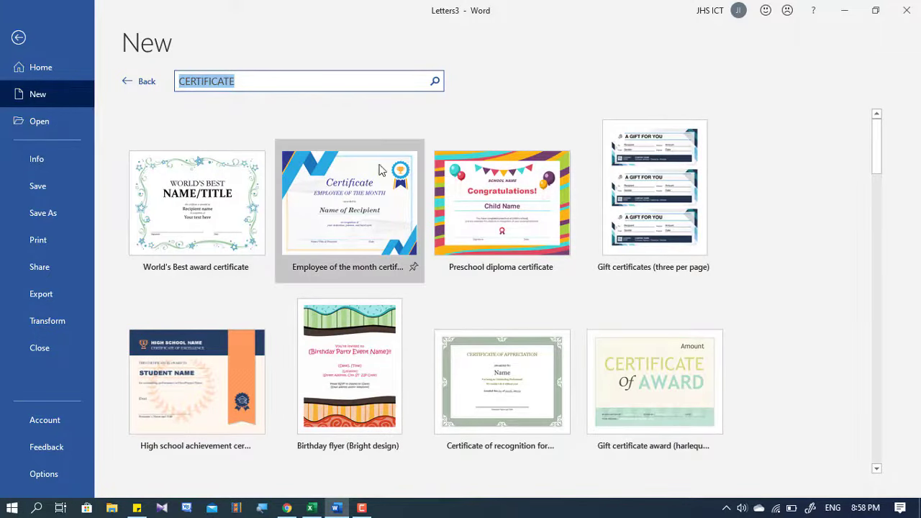
# Create a new document from the High school achievement certificate template.
pyautogui.scroll(-2, 479, 246)
pyautogui.scroll(-3, 453, 252)
pyautogui.scroll(-1, 432, 257)
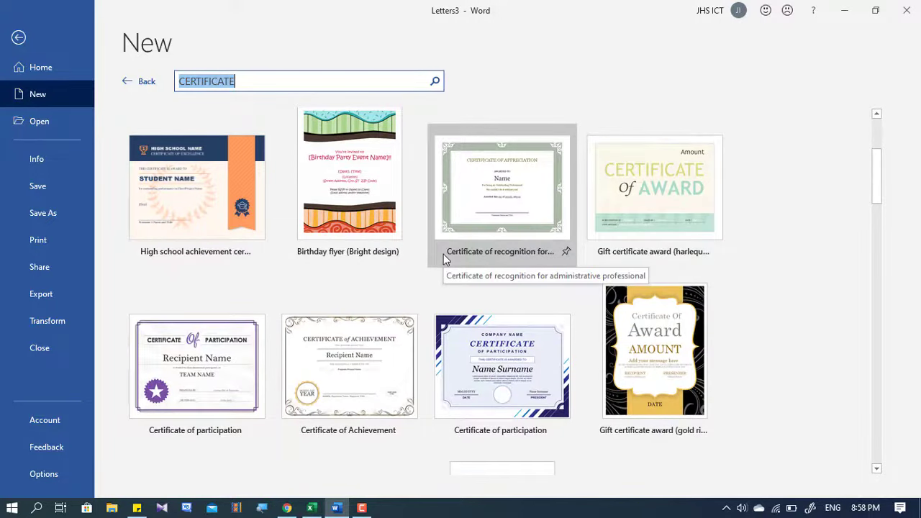
pyautogui.scroll(-5, 443, 254)
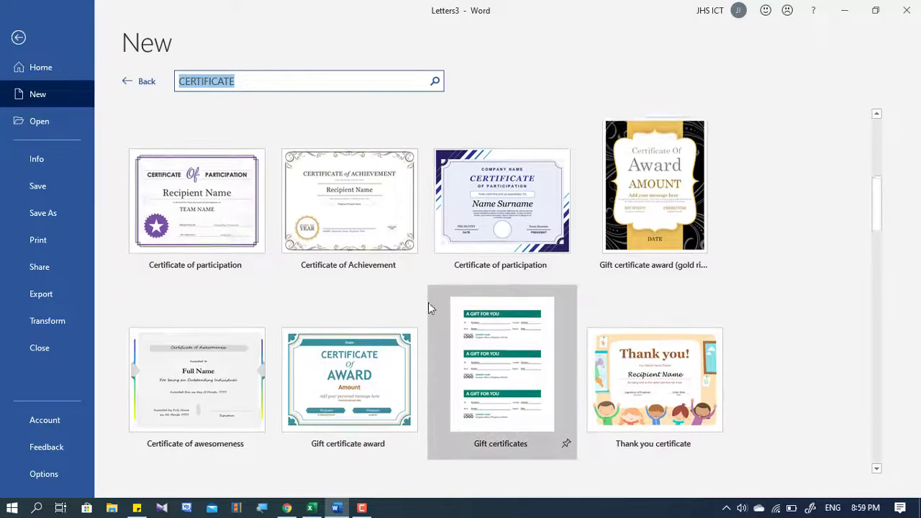
pyautogui.scroll(-5, 347, 316)
pyautogui.scroll(1, 344, 317)
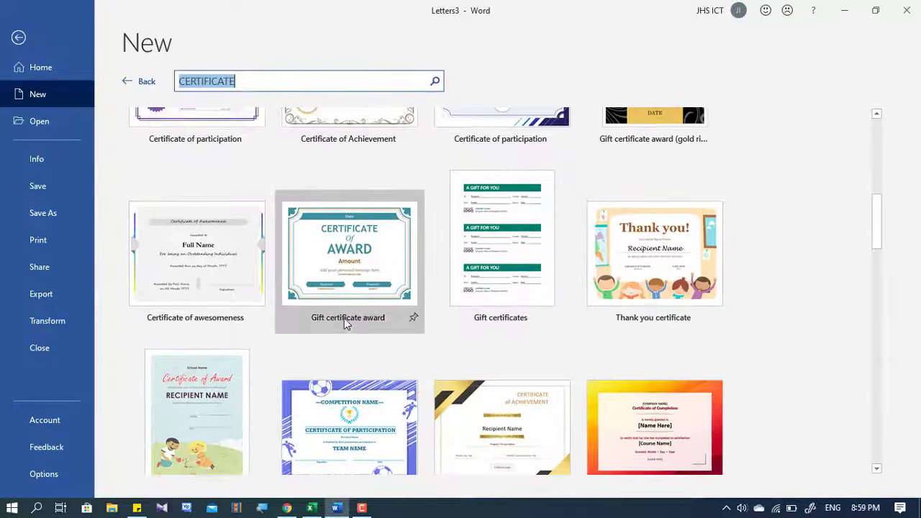
pyautogui.scroll(-3, 344, 317)
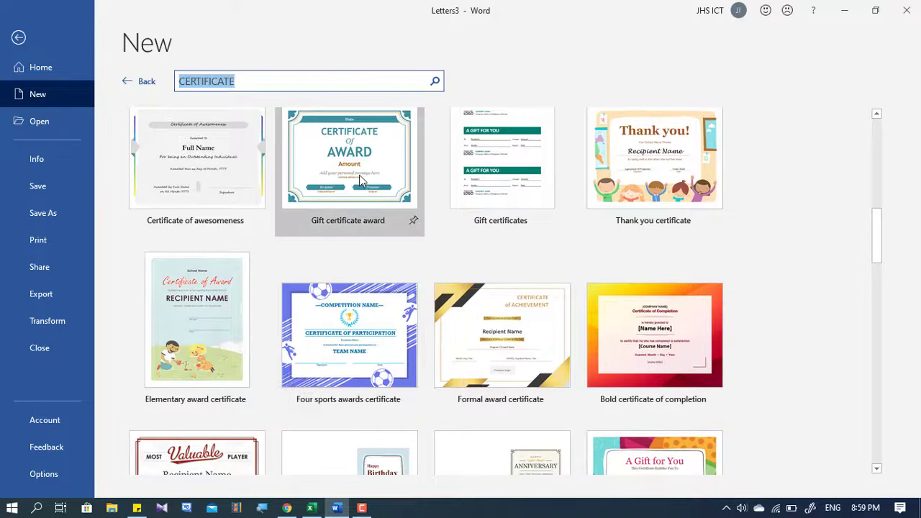
pyautogui.scroll(2, 382, 257)
pyautogui.scroll(4, 418, 283)
pyautogui.scroll(5, 407, 304)
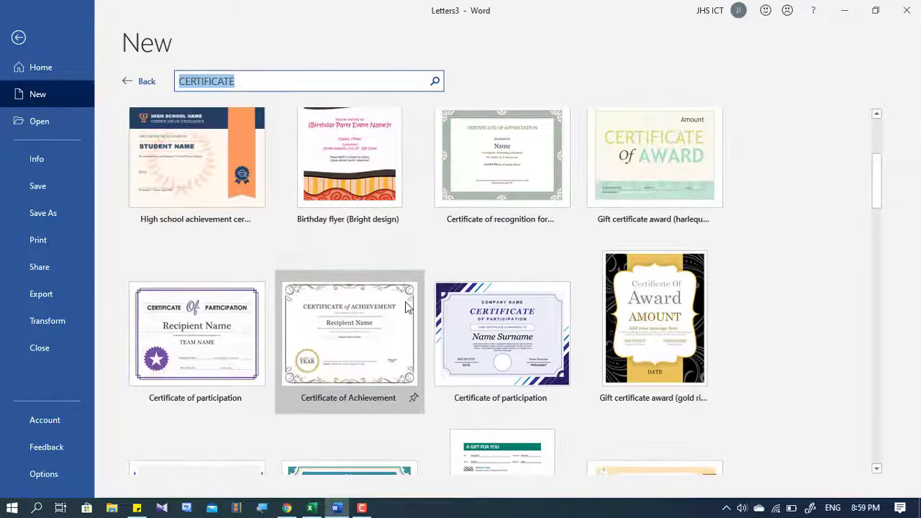
pyautogui.click(206, 144)
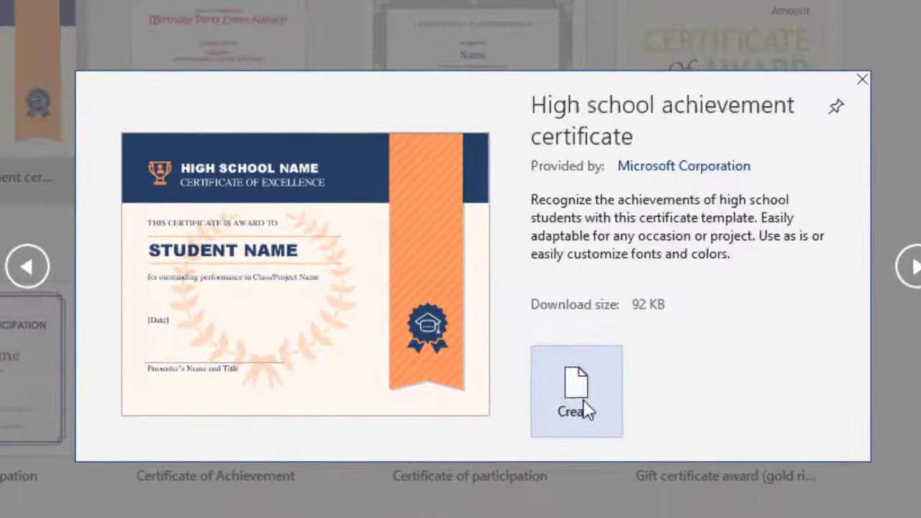
pyautogui.click(567, 356)
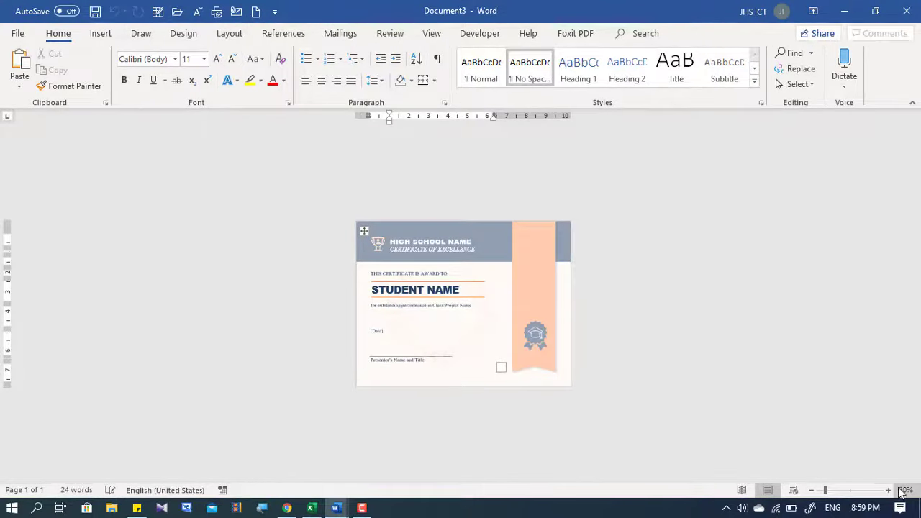
# Zoom the new certificate to 60% and switch to the Excel name list.
pyautogui.click(889, 490)
pyautogui.click(889, 491)
pyautogui.click(889, 490)
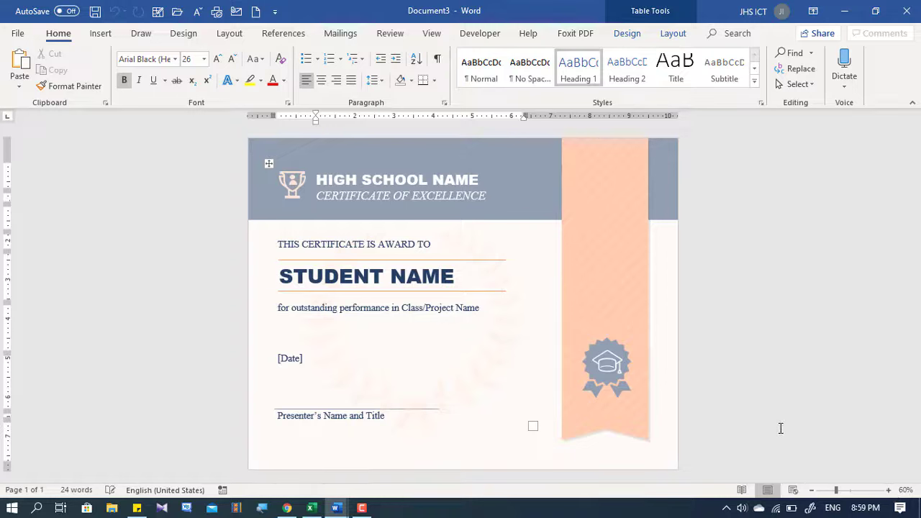
pyautogui.click(312, 508)
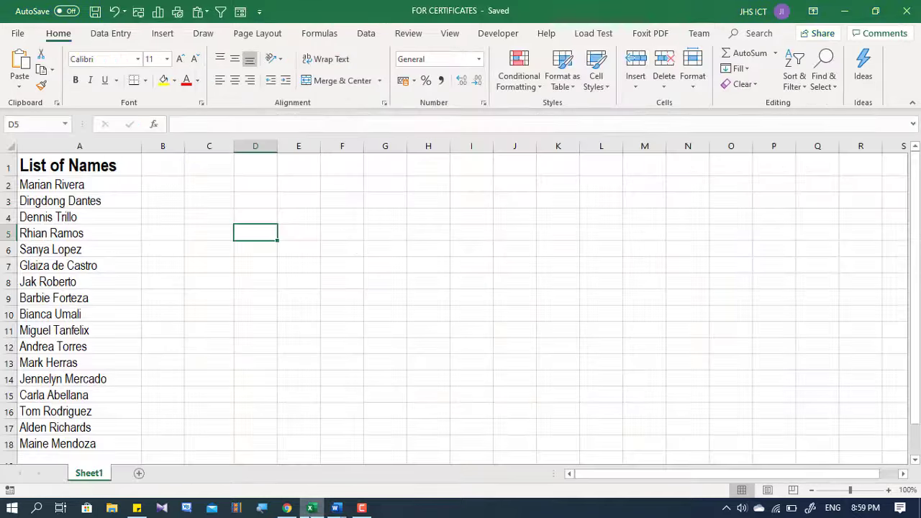
# Bring the FOR CERTIFICATES workbook to the front, briefly glancing back at the Word certificate.
pyautogui.click(127, 217)
pyautogui.click(257, 253)
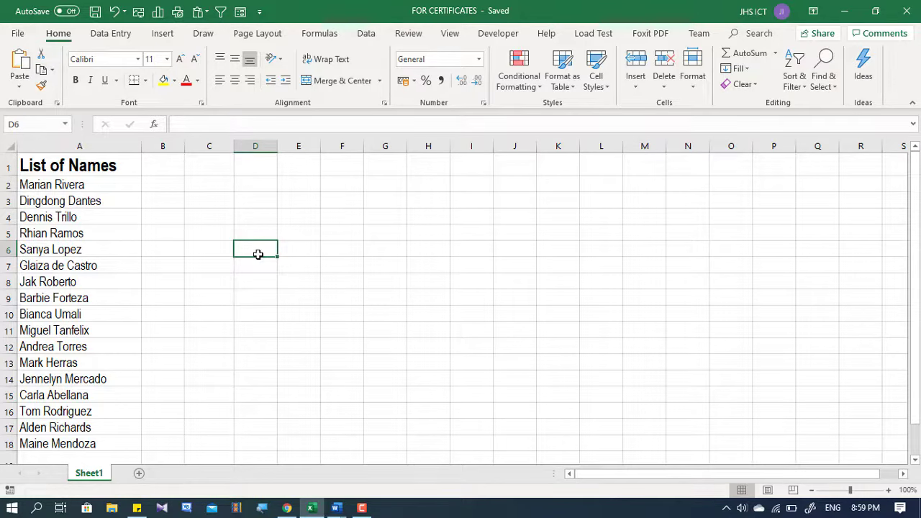
pyautogui.click(313, 509)
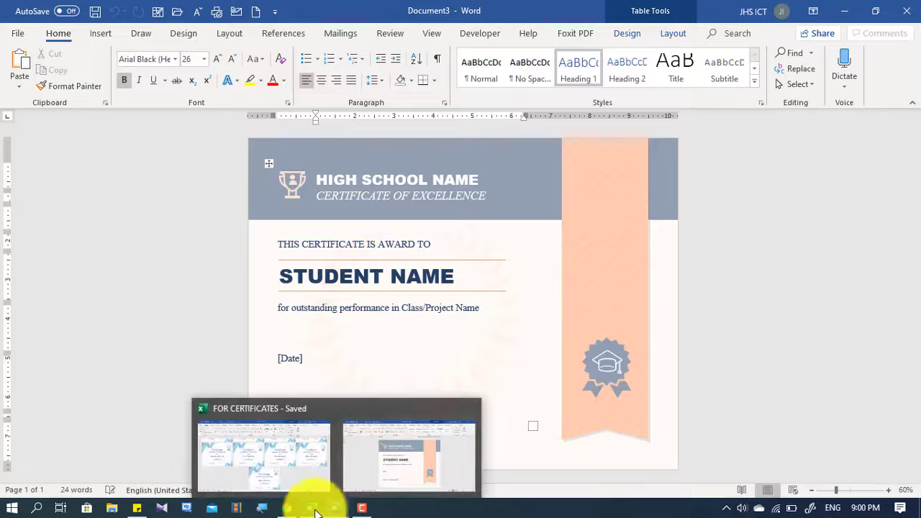
pyautogui.click(311, 508)
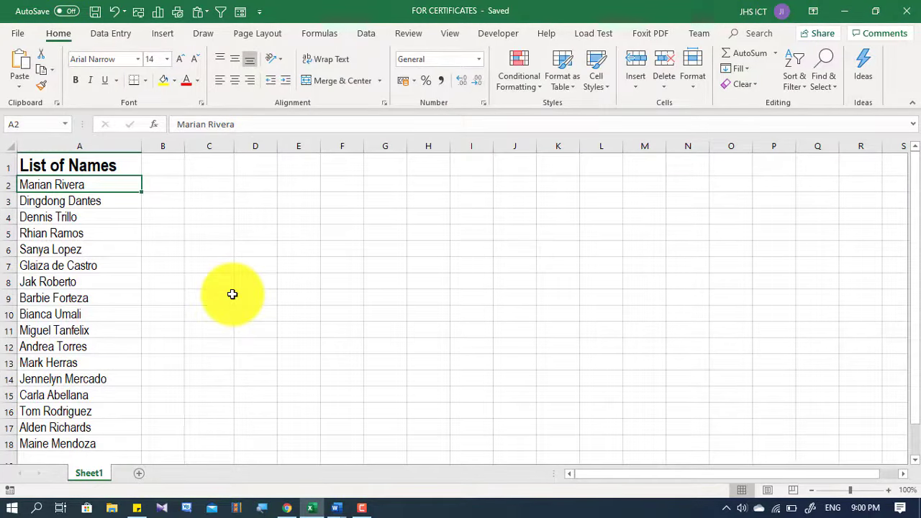
# Select the List of Names heading and all seventeen names in A2:A18, then deselect.
pyautogui.click(54, 165)
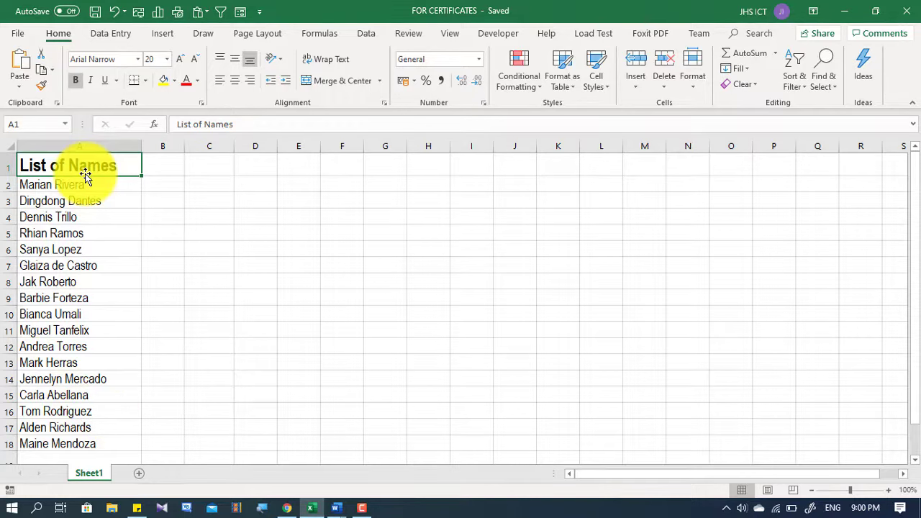
pyautogui.moveTo(72, 266); pyautogui.dragTo(67, 316)
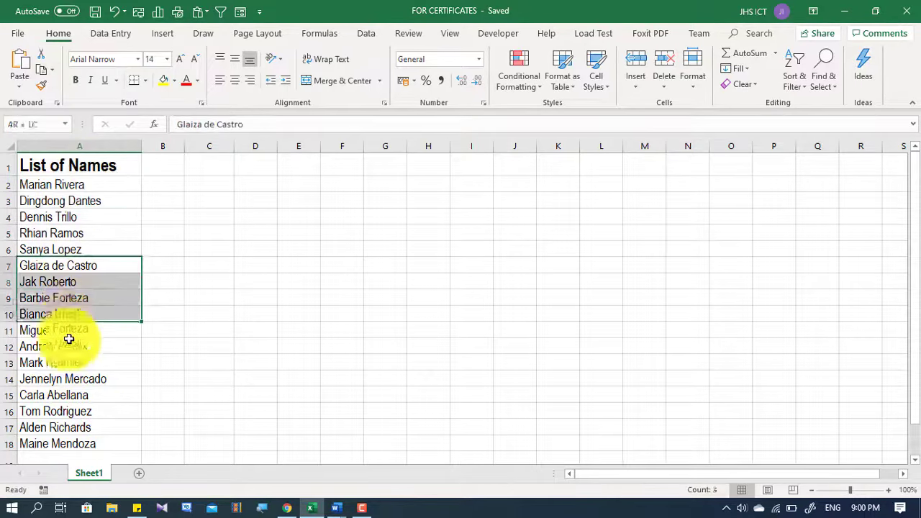
pyautogui.moveTo(72, 411); pyautogui.dragTo(77, 425)
pyautogui.moveTo(63, 186); pyautogui.dragTo(66, 438)
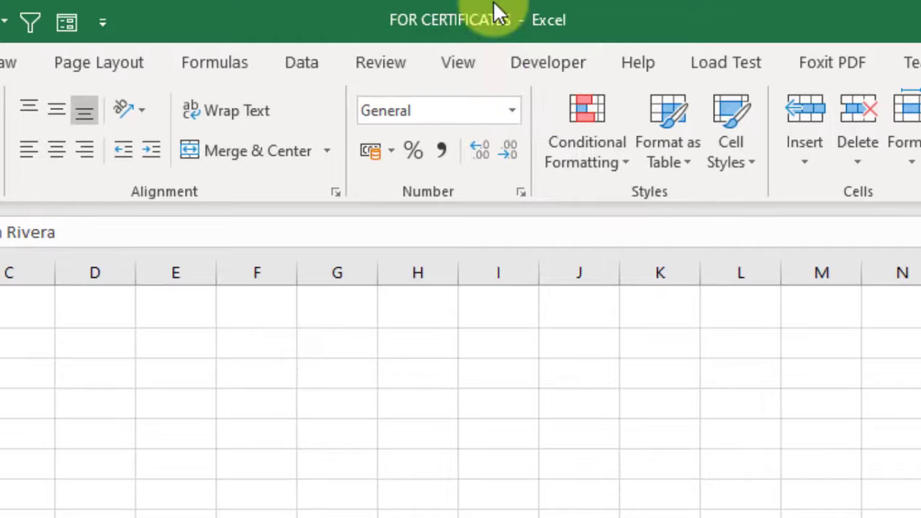
pyautogui.click(254, 314)
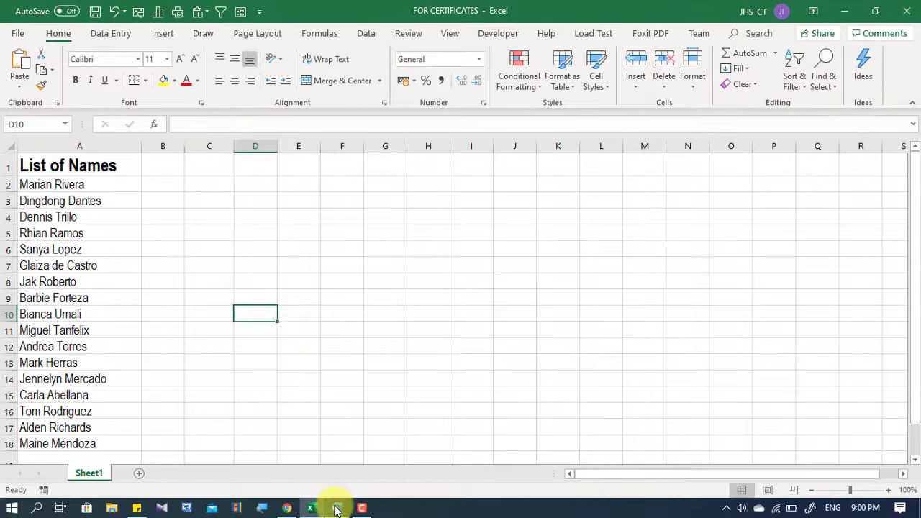
pyautogui.click(336, 508)
# In Document3, show the Select Recipients options on the Mailings tab.
pyautogui.click(401, 462)
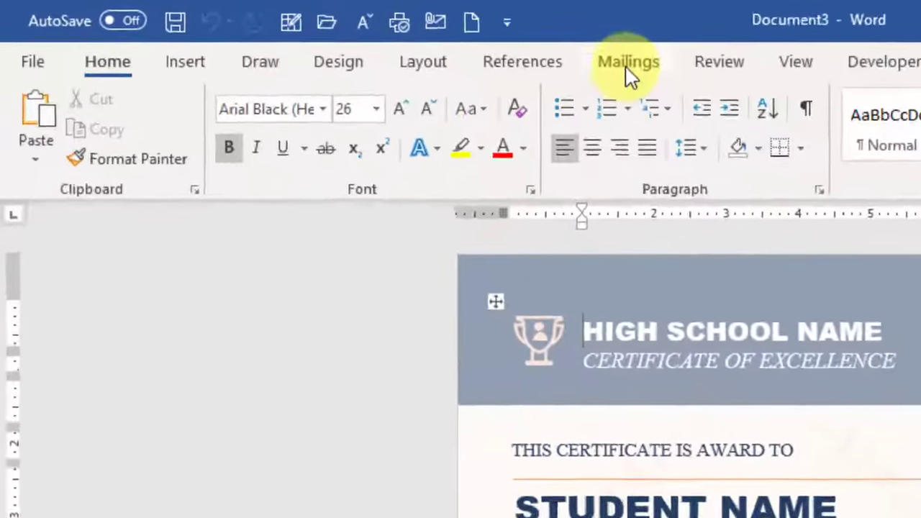
pyautogui.click(341, 36)
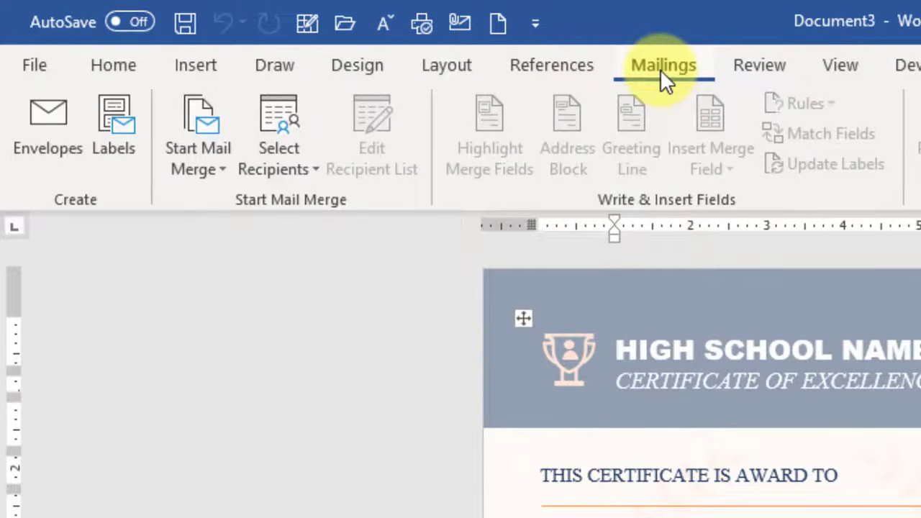
pyautogui.click(298, 171)
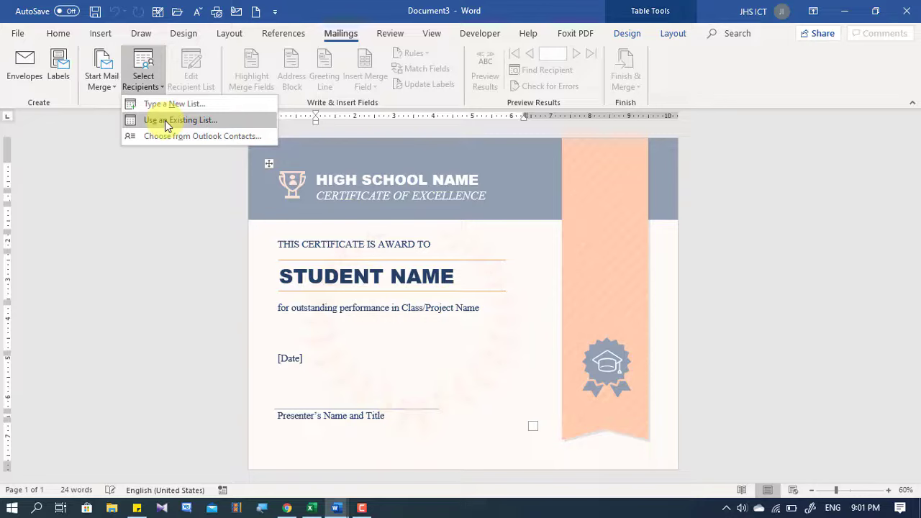
# Use the Sheet1$ table of FOR CERTIFICATES in Downloads, with headers, as the recipient list.
pyautogui.click(165, 121)
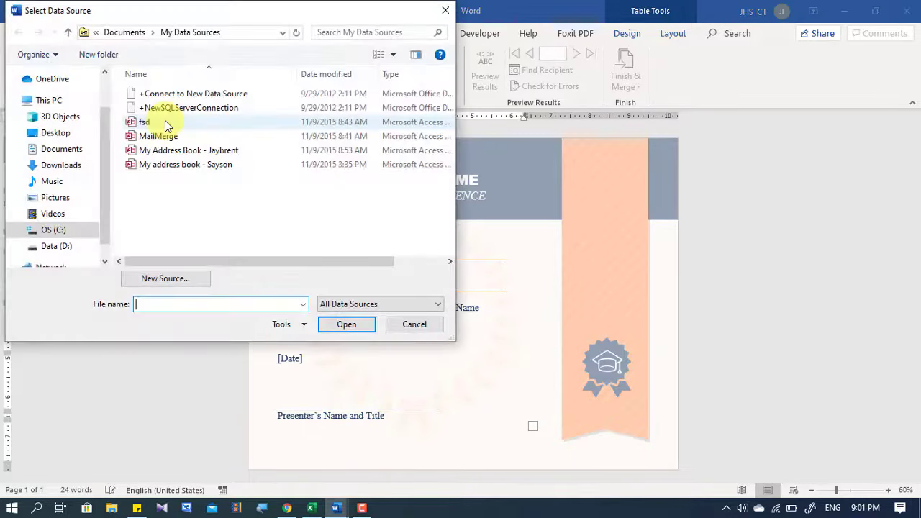
pyautogui.click(72, 169)
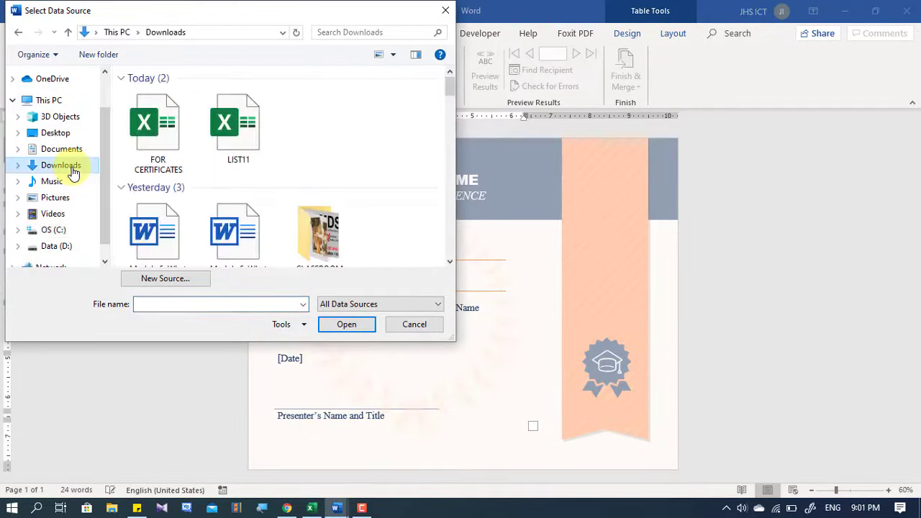
pyautogui.click(171, 144)
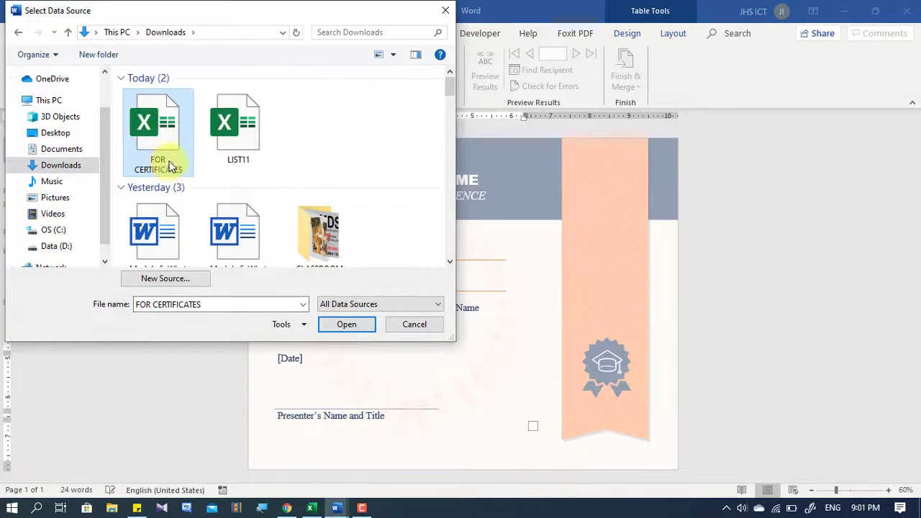
pyautogui.click(349, 329)
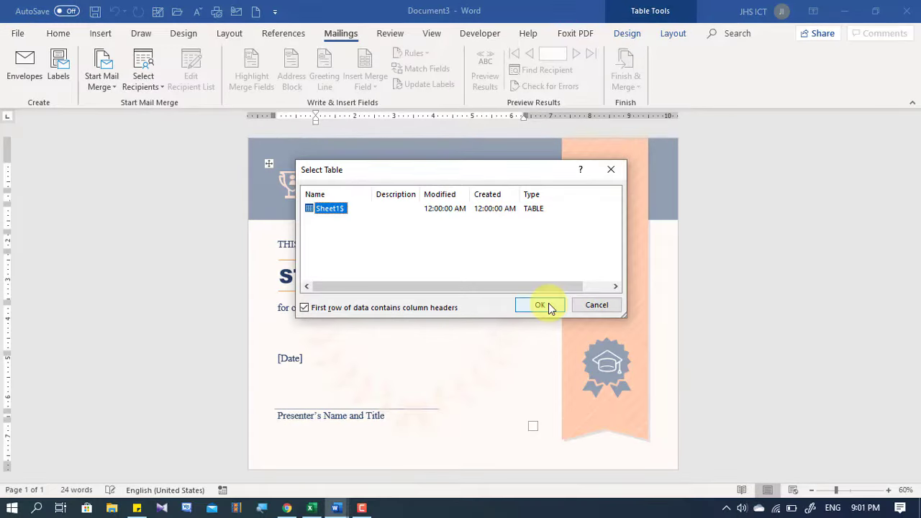
pyautogui.click(549, 307)
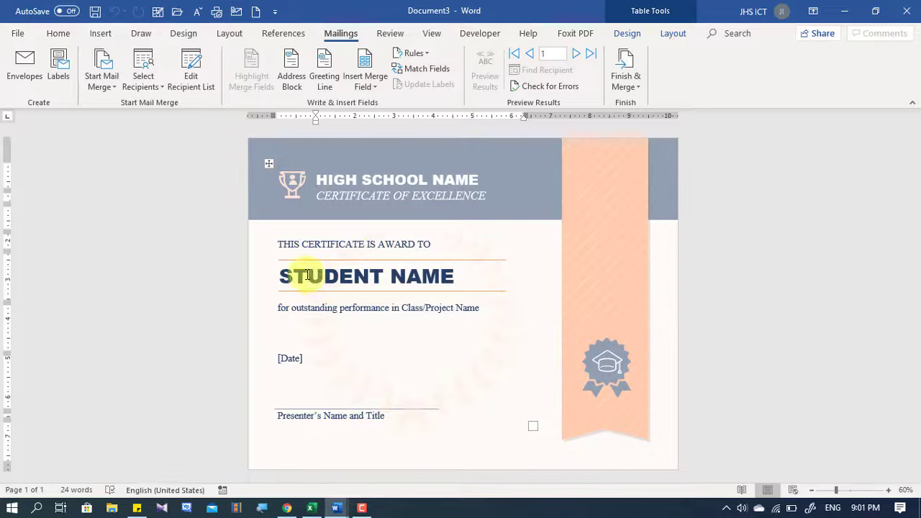
# Replace the selected STUDENT NAME text with the List_of_Names merge field, after checking the Excel header.
pyautogui.moveTo(281, 276); pyautogui.dragTo(447, 284)
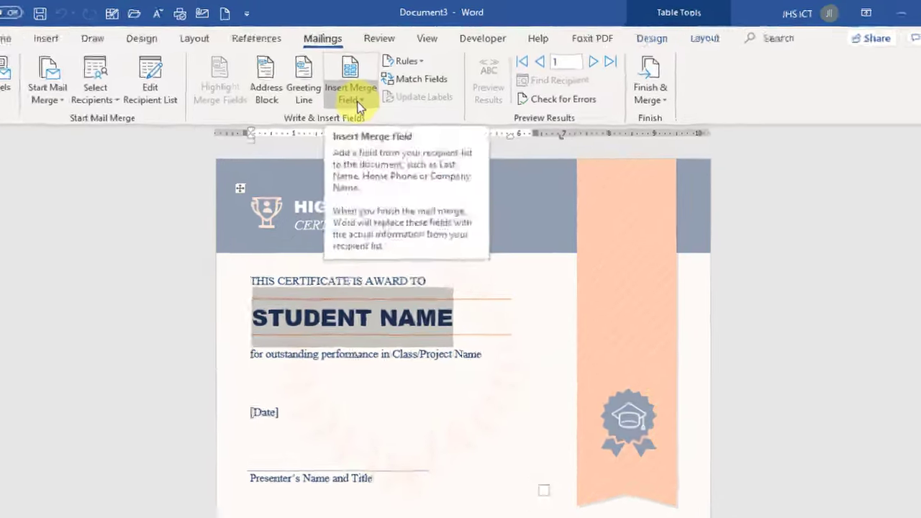
pyautogui.click(370, 88)
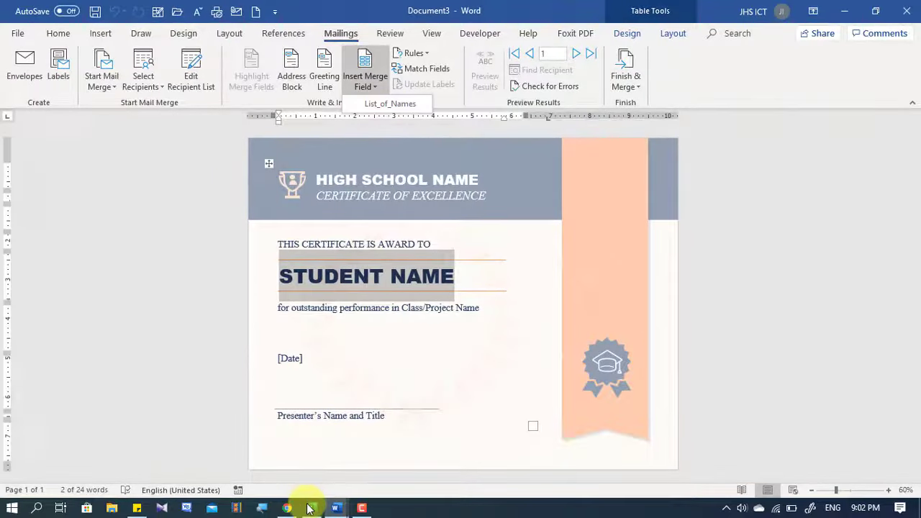
pyautogui.click(310, 511)
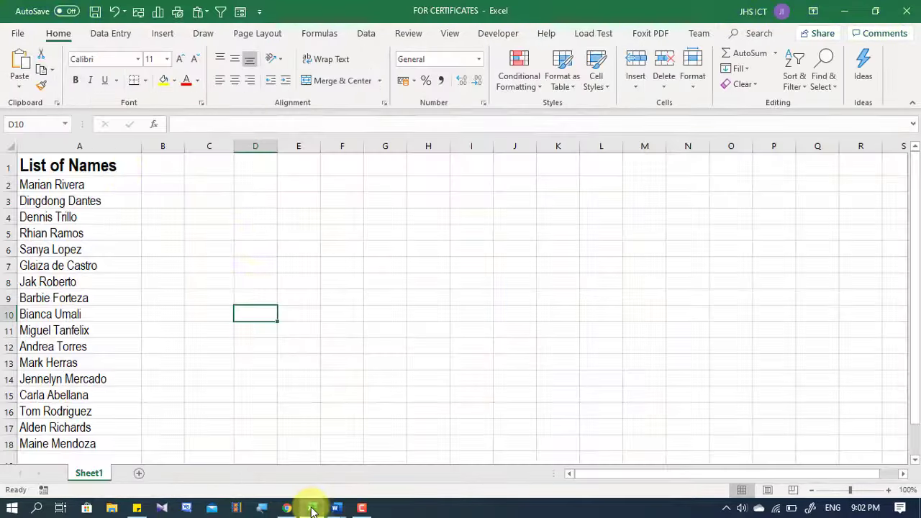
pyautogui.click(78, 164)
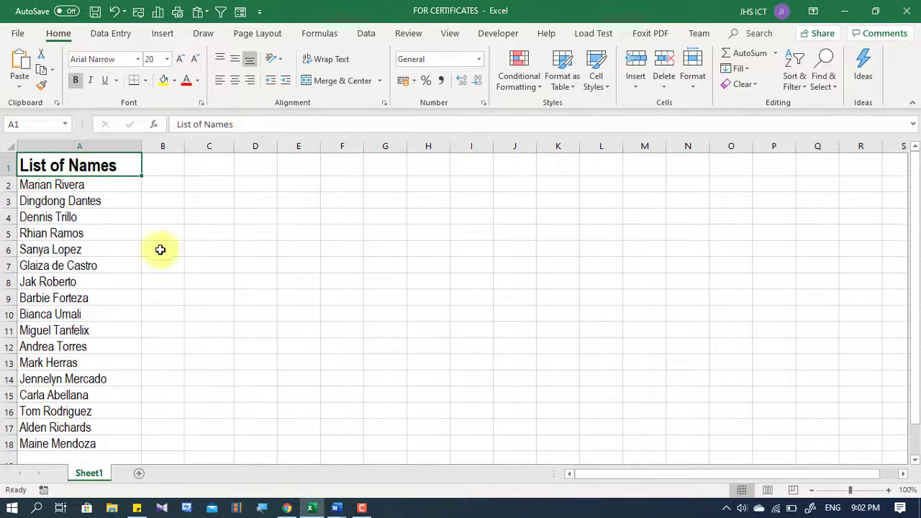
pyautogui.click(335, 506)
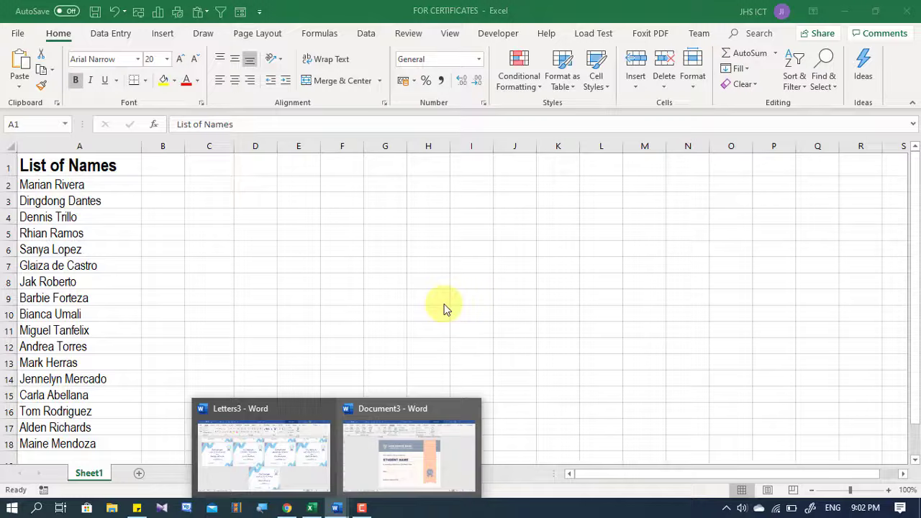
pyautogui.click(376, 492)
pyautogui.click(371, 86)
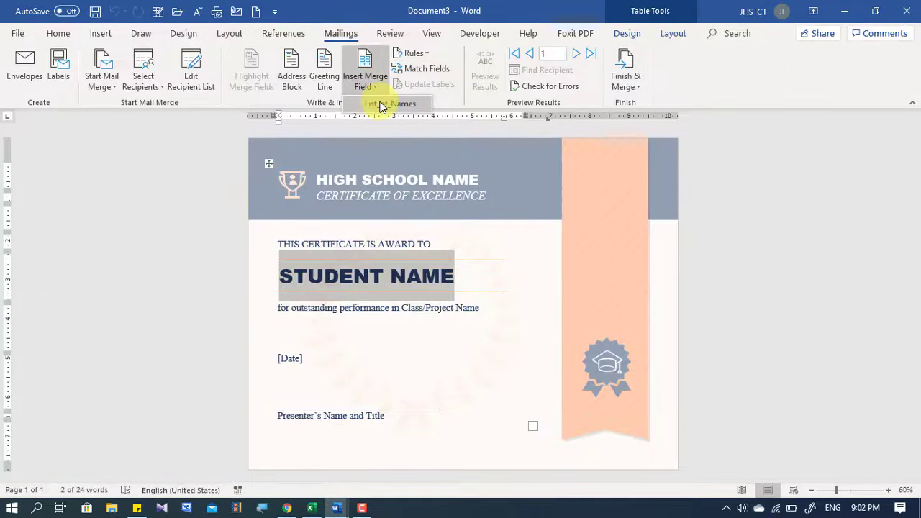
pyautogui.click(383, 105)
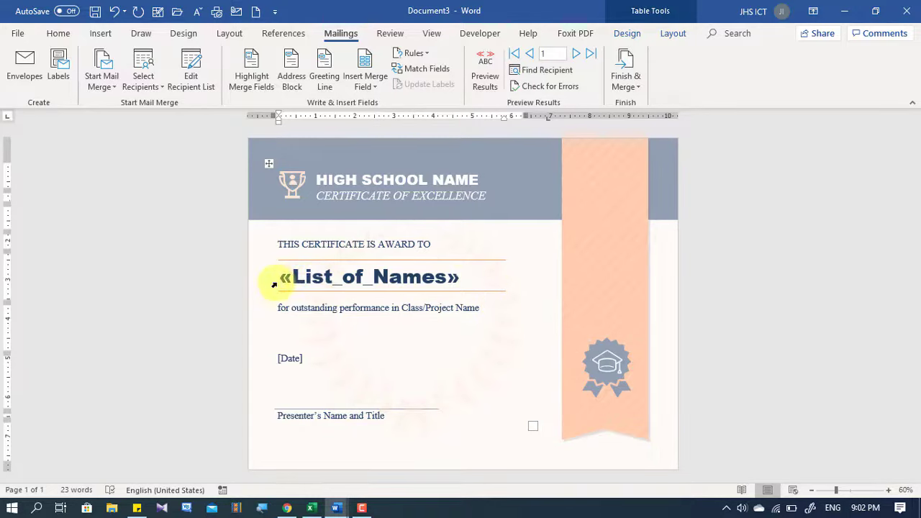
# Merge all records into individual editable documents with Finish & Merge.
pyautogui.click(726, 287)
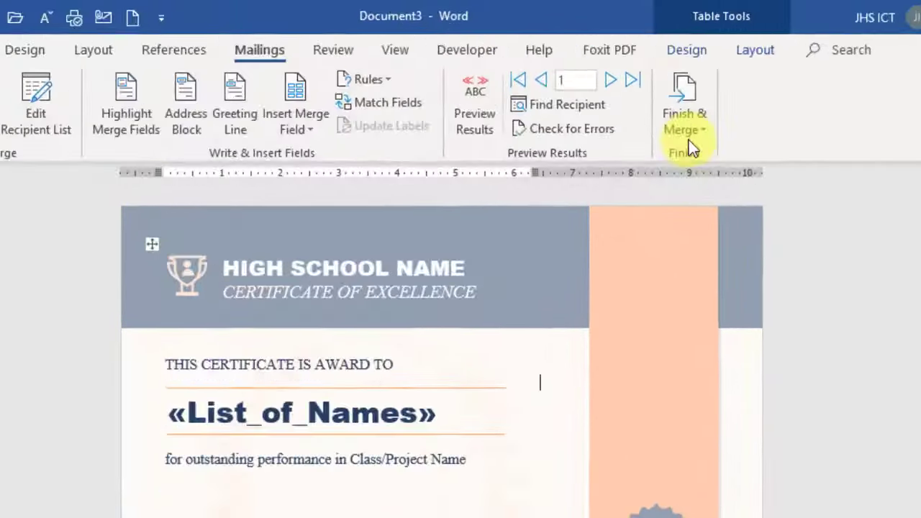
pyautogui.click(628, 90)
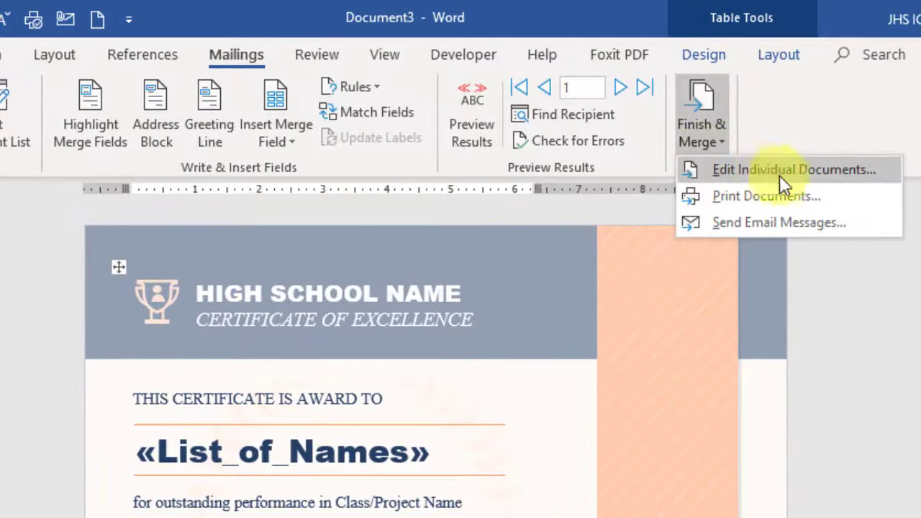
pyautogui.click(846, 177)
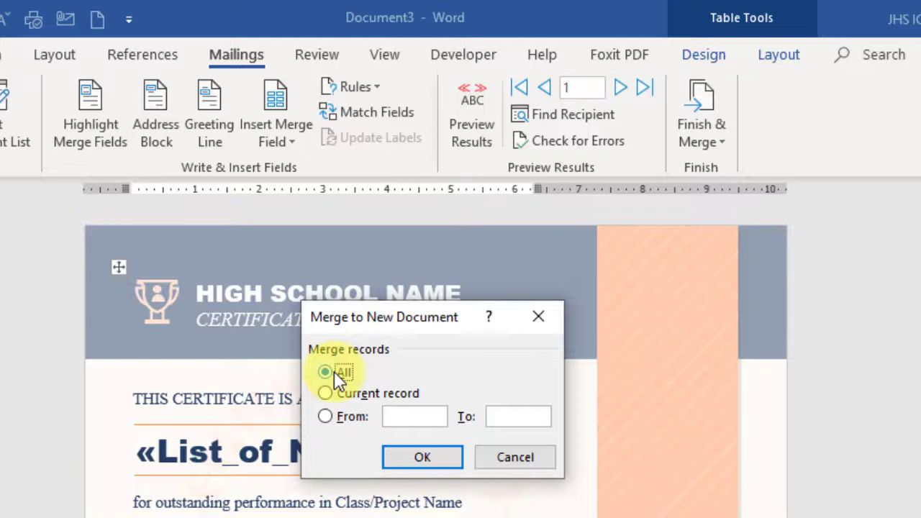
pyautogui.click(324, 418)
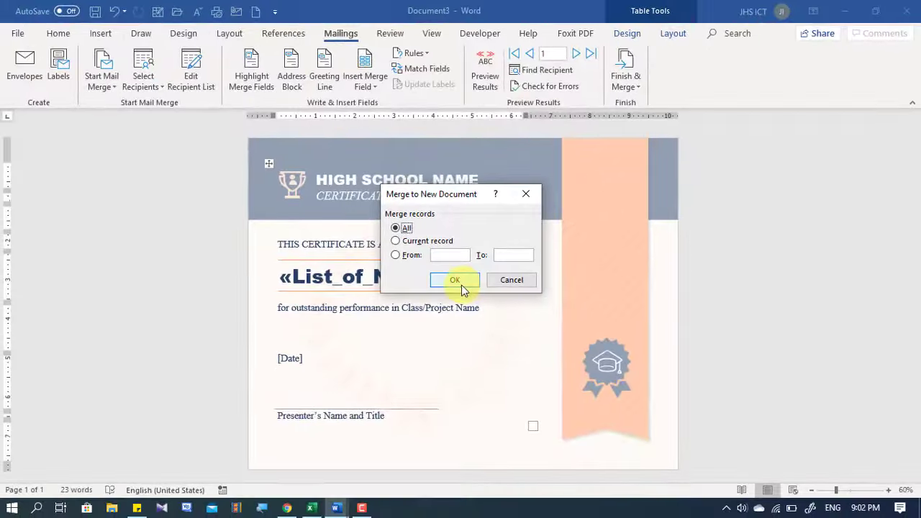
pyautogui.click(461, 285)
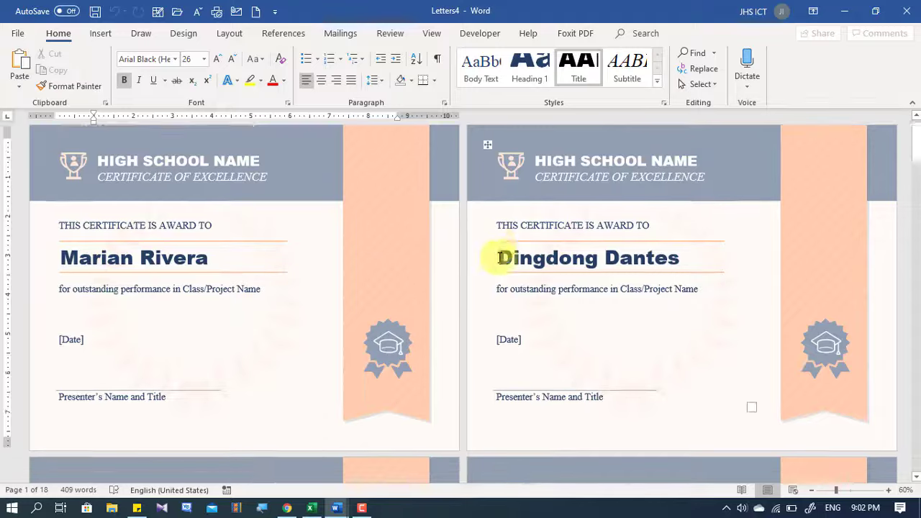
pyautogui.scroll(-2, 502, 265)
pyautogui.scroll(-3, 502, 265)
pyautogui.scroll(-2, 349, 298)
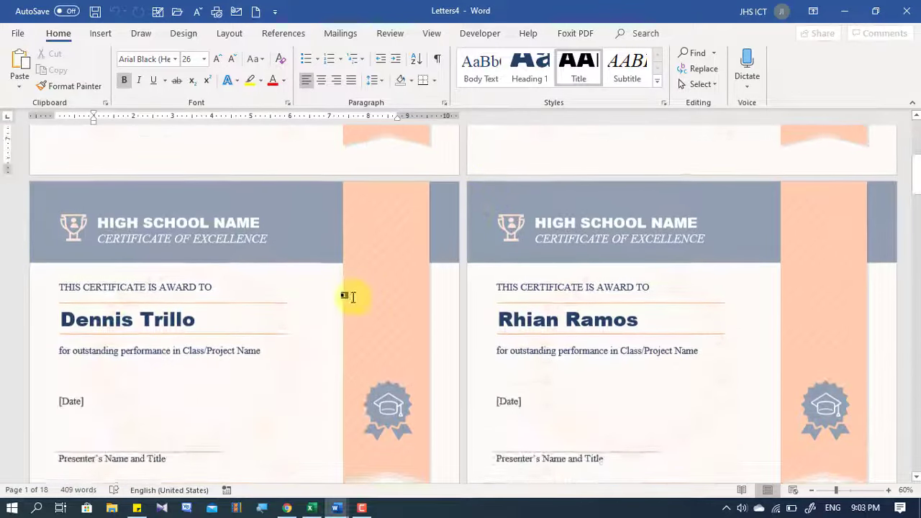
pyautogui.scroll(-1, 353, 294)
pyautogui.scroll(-2, 351, 296)
pyautogui.moveTo(917, 186)
pyautogui.mouseDown()
pyautogui.moveTo(914, 439)
pyautogui.moveTo(917, 140)
pyautogui.mouseUp()
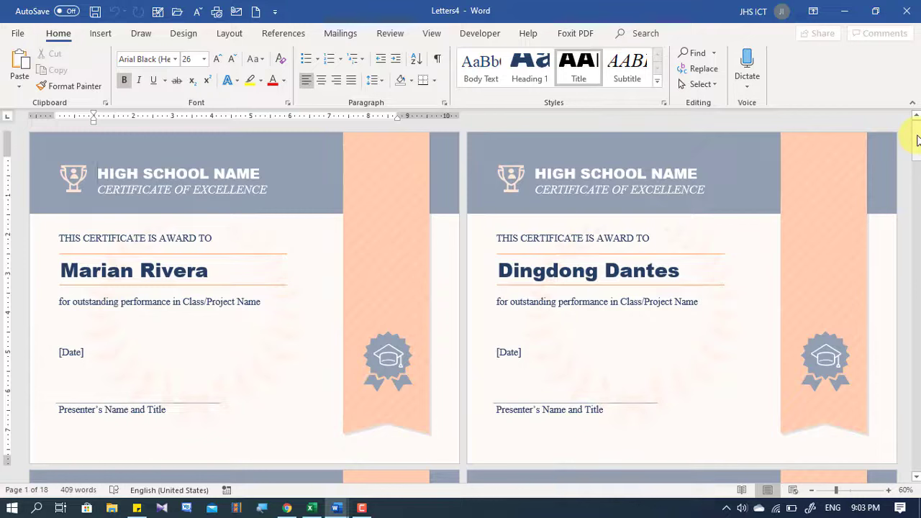